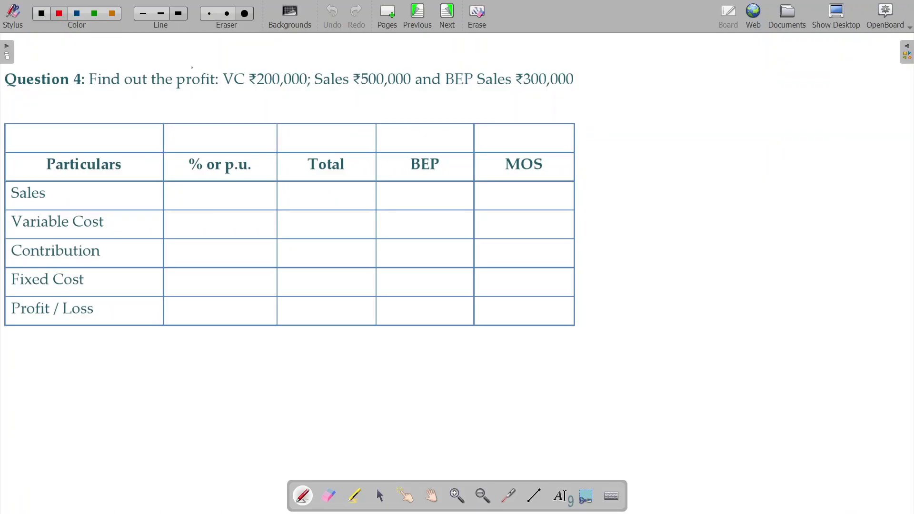
Box 'profit', tick and underline the variable cost figure, and enter 200,000 as variable cost total
mouse_move(191, 67)
left_mouse_down()
mouse_move(168, 82)
mouse_move(220, 96)
mouse_move(206, 68)
mouse_move(180, 66)
left_mouse_up()
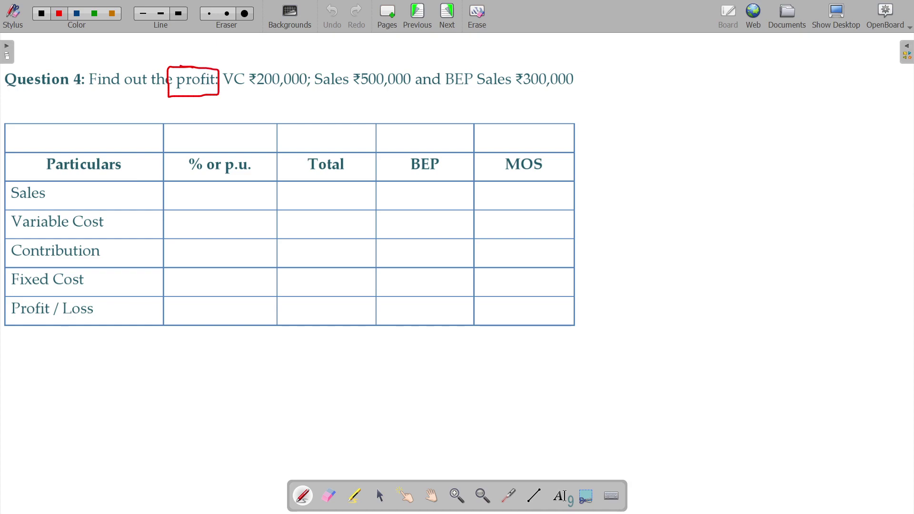
left_click_drag(280, 61, 304, 55)
left_click_drag(256, 91, 322, 94)
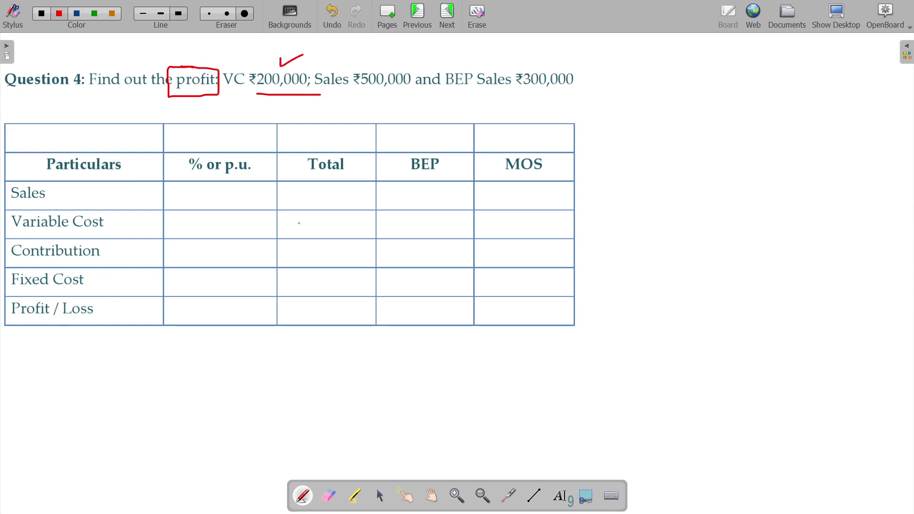
mouse_move(299, 224)
left_mouse_down()
mouse_move(312, 232)
mouse_move(370, 228)
left_mouse_up()
Underline the ₹500,000 and BEP ₹300,000 figures, entering sales 500,000 and BEP sales 300,000
left_click_drag(343, 91, 396, 96)
mouse_move(305, 195)
left_mouse_down()
mouse_move(301, 206)
mouse_move(319, 196)
left_mouse_up()
left_click_drag(320, 197, 366, 197)
left_click_drag(463, 90, 577, 93)
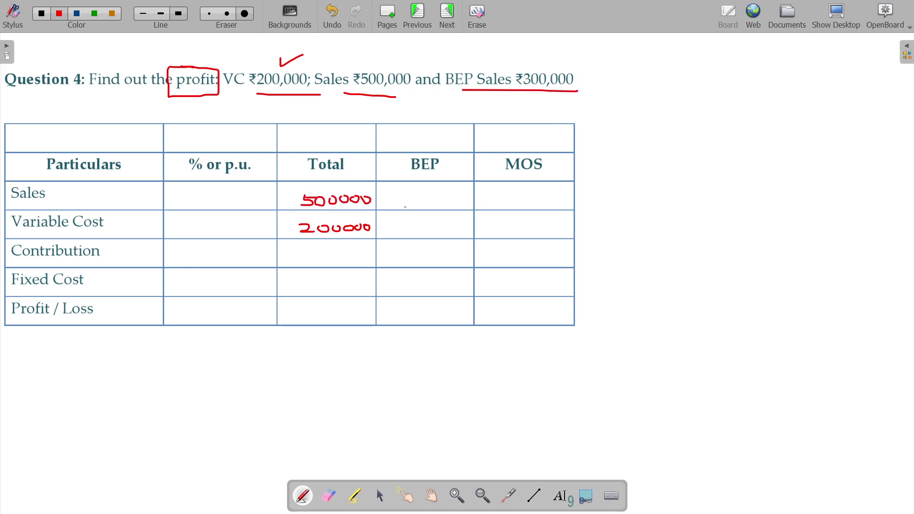
mouse_move(398, 195)
left_mouse_down()
mouse_move(397, 206)
mouse_move(465, 200)
left_mouse_up()
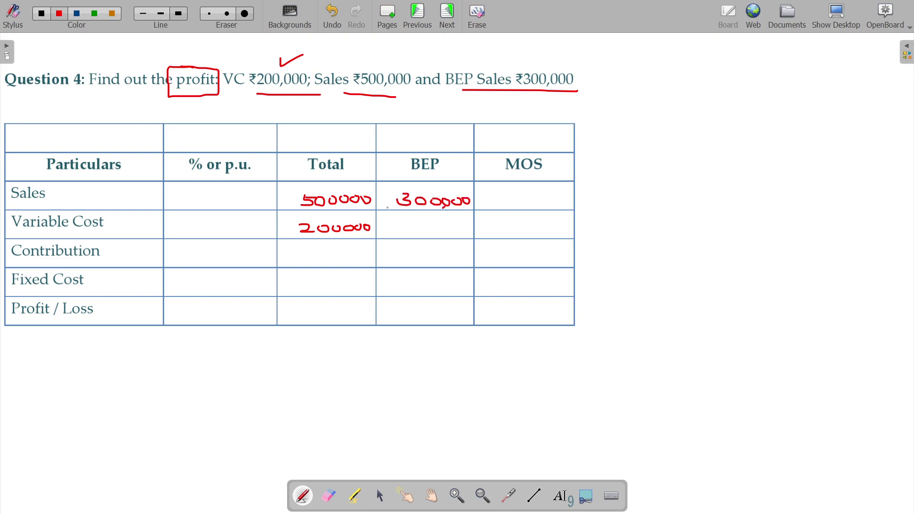
Write zero BEP profit and MOS fixed cost, the contribution total, and bracket the top three rows
left_click_drag(339, 229, 336, 237)
mouse_move(427, 306)
left_mouse_down()
mouse_move(420, 313)
mouse_move(429, 308)
left_mouse_up()
left_click_drag(523, 281, 527, 281)
mouse_move(306, 250)
left_mouse_down()
mouse_move(303, 260)
mouse_move(361, 250)
left_mouse_up()
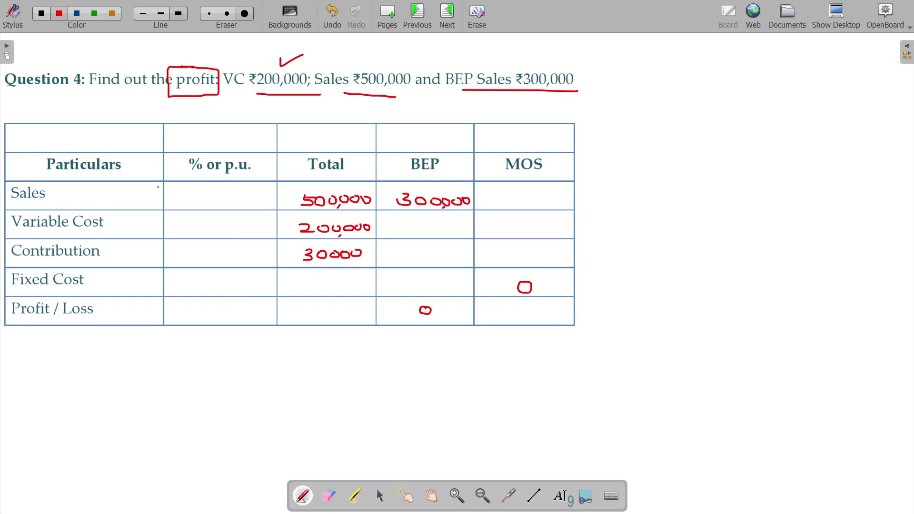
mouse_move(157, 187)
left_mouse_down()
mouse_move(133, 199)
mouse_move(129, 260)
mouse_move(150, 264)
left_mouse_up()
Make the contribution total 300,000, write the 5:2:3 ratio, and cross out Fixed Cost and Profit percentages
left_click_drag(365, 251, 364, 254)
mouse_move(143, 201)
left_mouse_down()
mouse_move(151, 235)
mouse_move(139, 261)
left_mouse_up()
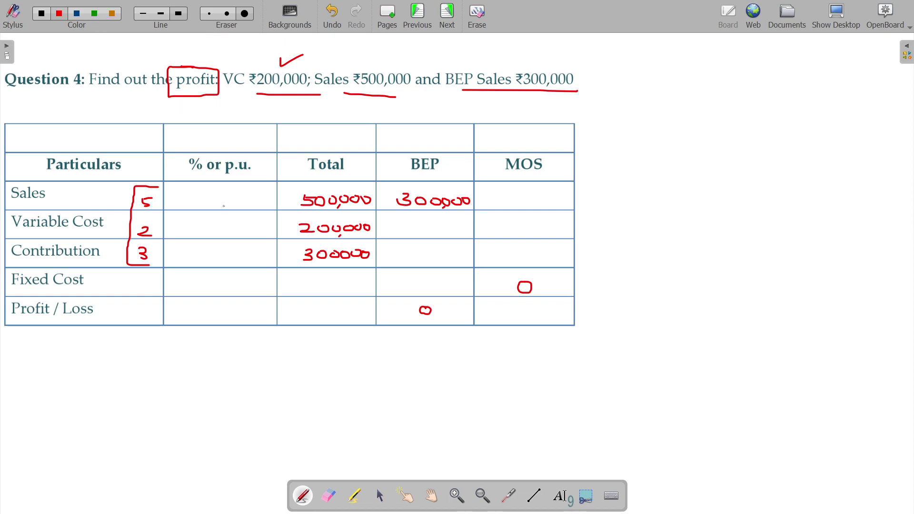
left_click_drag(234, 280, 206, 315)
left_click_drag(212, 280, 240, 316)
Fill the % column with 100, 40 and 60, and begin 'PVR =' beside the question
mouse_move(212, 193)
left_mouse_down()
mouse_move(211, 203)
mouse_move(234, 193)
left_mouse_up()
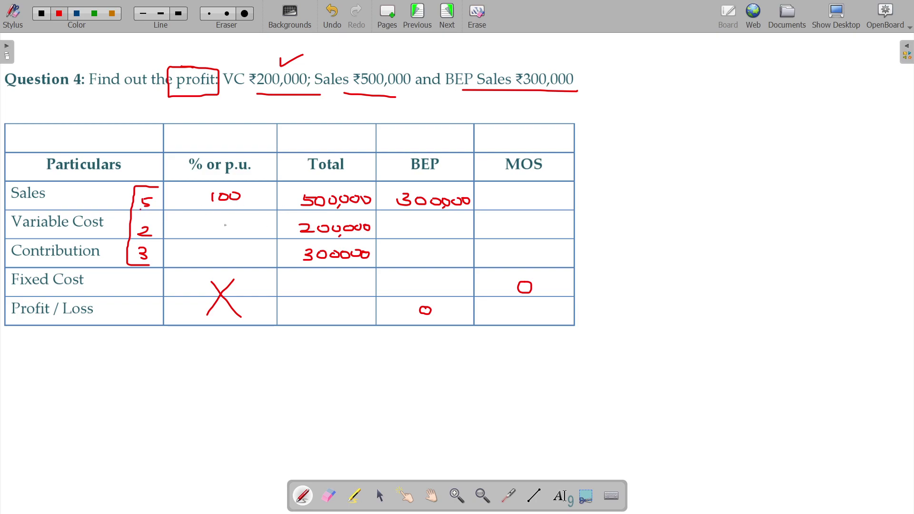
mouse_move(225, 223)
left_mouse_down()
mouse_move(218, 231)
mouse_move(229, 231)
left_mouse_up()
mouse_move(228, 224)
left_mouse_down()
mouse_move(227, 236)
mouse_move(242, 224)
left_mouse_up()
mouse_move(229, 253)
left_mouse_down()
mouse_move(224, 260)
mouse_move(240, 258)
left_mouse_up()
mouse_move(680, 92)
left_mouse_down()
mouse_move(702, 74)
mouse_move(715, 89)
left_mouse_up()
Handwrite 'PVR = C/S %', '= 60/100 %' and '= 60%' beside the question
left_click_drag(722, 81, 726, 85)
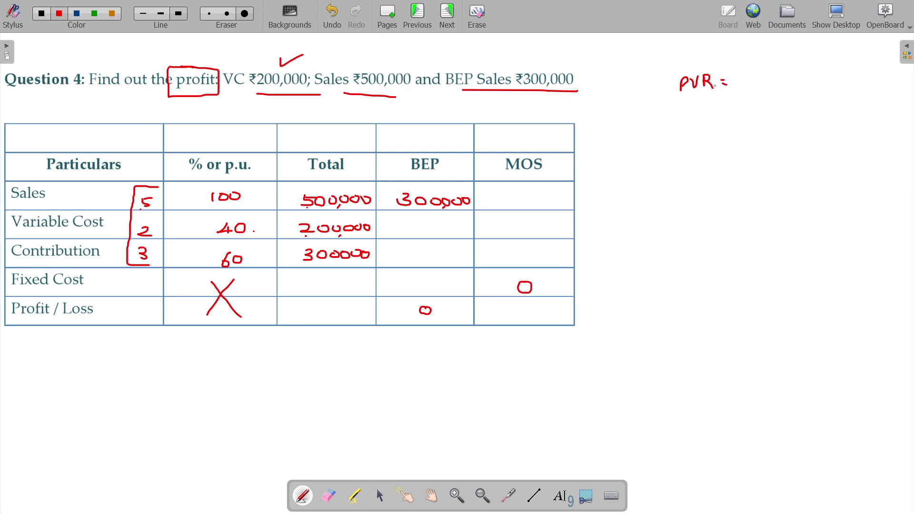
mouse_move(752, 69)
left_mouse_down()
mouse_move(743, 76)
mouse_move(760, 82)
mouse_move(742, 101)
mouse_move(770, 91)
left_mouse_up()
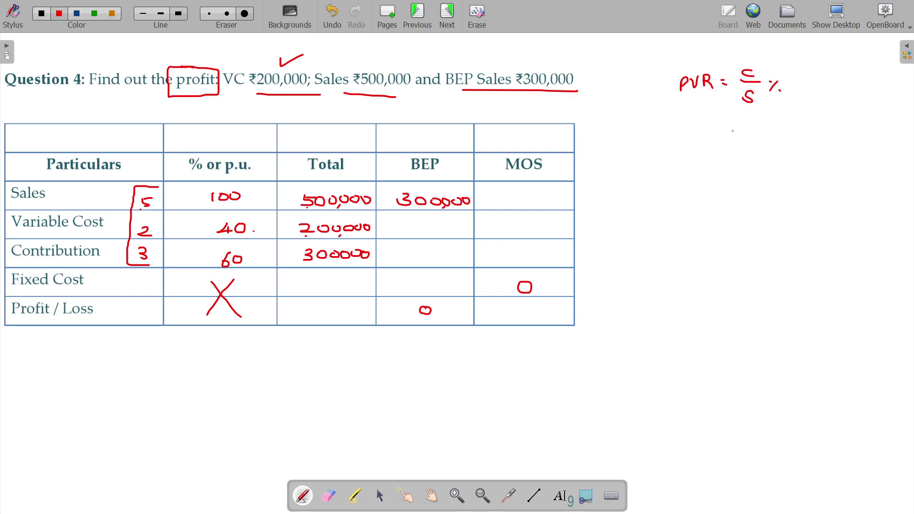
mouse_move(727, 131)
left_mouse_down()
mouse_move(767, 125)
mouse_move(777, 141)
mouse_move(758, 161)
left_mouse_up()
left_click_drag(769, 152, 798, 145)
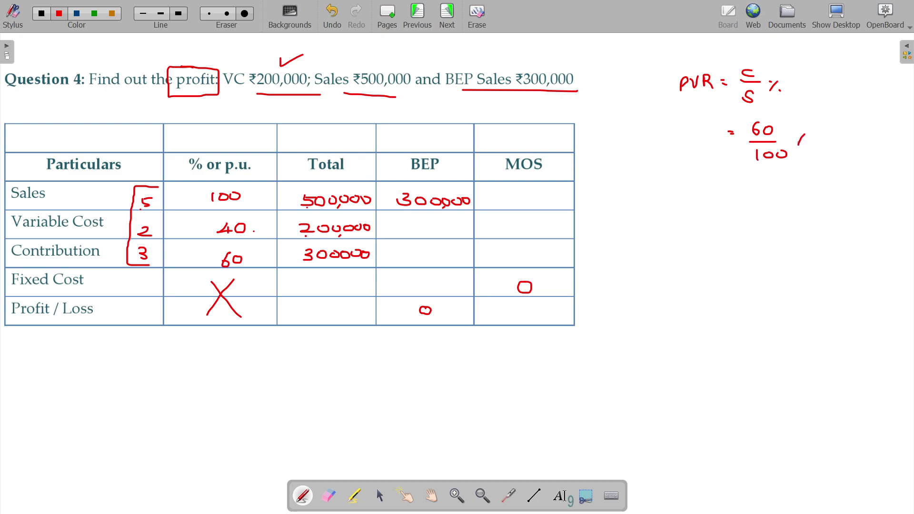
mouse_move(774, 184)
left_mouse_down()
mouse_move(772, 193)
mouse_move(784, 184)
mouse_move(811, 191)
left_mouse_up()
Fill the BEP column with variable cost 120,000, contribution 180,000 and fixed cost 180,000
left_click_drag(416, 225, 417, 234)
mouse_move(421, 226)
left_mouse_down()
mouse_move(427, 235)
mouse_move(459, 228)
left_mouse_up()
mouse_move(404, 251)
left_mouse_down()
mouse_move(404, 264)
mouse_move(414, 262)
left_mouse_up()
left_click_drag(423, 256, 448, 256)
left_click_drag(456, 256, 458, 257)
mouse_move(408, 280)
left_mouse_down()
mouse_move(408, 293)
mouse_move(462, 283)
left_mouse_up()
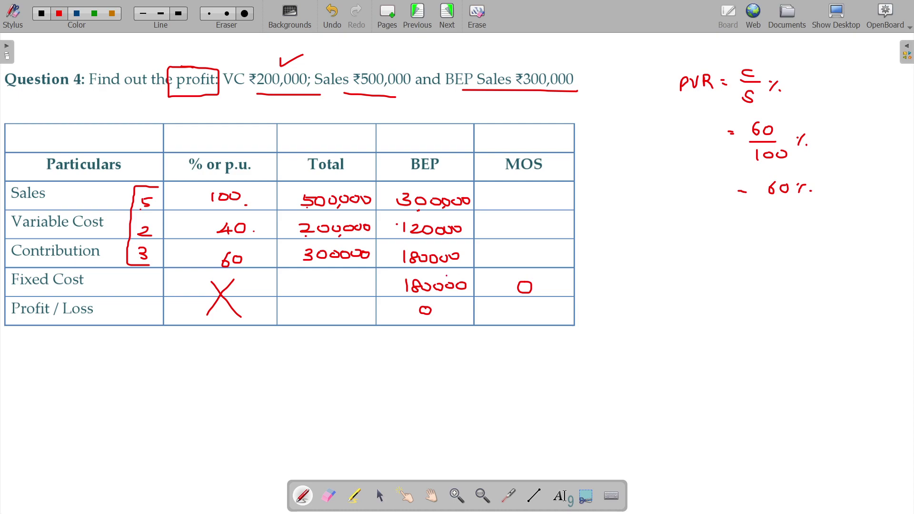
Enter totals of 180,000 fixed cost and 120,000 profit, and MOS sales of 200,000
mouse_move(310, 278)
left_mouse_down()
mouse_move(310, 290)
mouse_move(322, 279)
mouse_move(368, 284)
left_mouse_up()
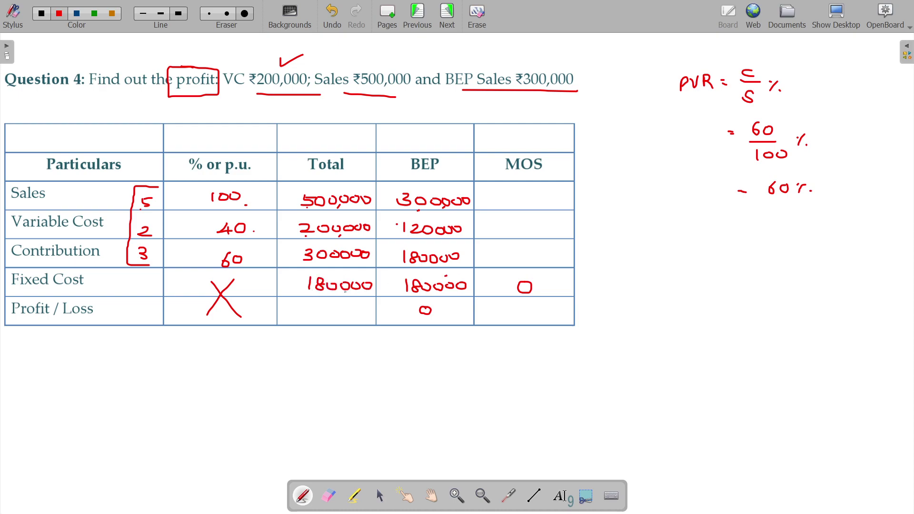
mouse_move(311, 305)
left_mouse_down()
mouse_move(311, 315)
mouse_move(327, 314)
left_mouse_up()
left_click_drag(334, 307, 367, 308)
left_click_drag(495, 196, 508, 206)
left_click_drag(514, 199, 572, 196)
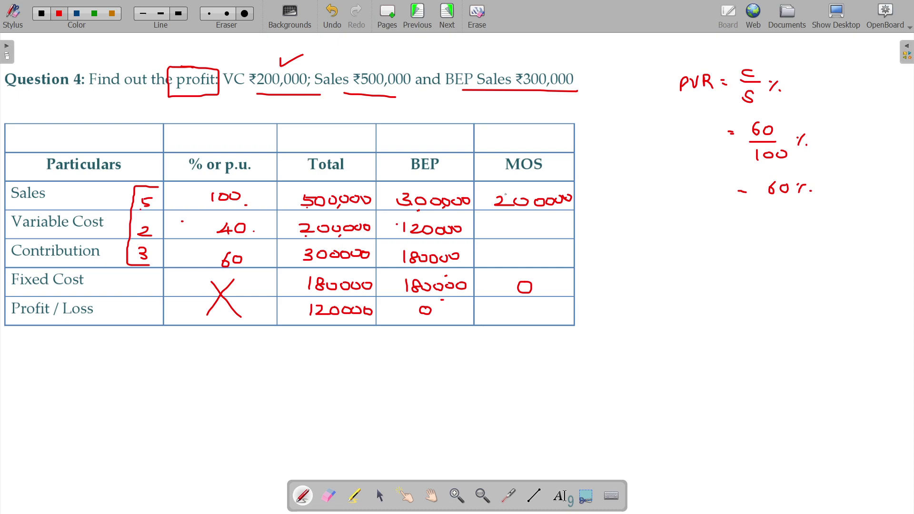
Write MOS variable cost 80,000, contribution 120,000 and profit 120,000, underlining the profit below
mouse_move(519, 221)
left_mouse_down()
mouse_move(512, 226)
mouse_move(539, 229)
left_mouse_up()
left_click_drag(543, 232, 555, 227)
left_click_drag(563, 227, 567, 230)
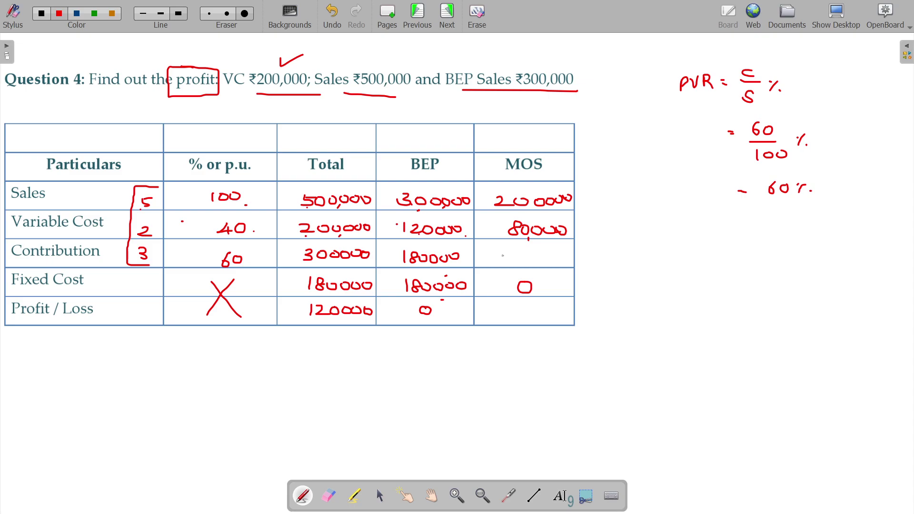
mouse_move(501, 250)
left_mouse_down()
mouse_move(501, 263)
mouse_move(560, 257)
left_mouse_up()
mouse_move(500, 318)
left_mouse_down()
mouse_move(493, 316)
mouse_move(556, 311)
left_mouse_up()
mouse_move(453, 368)
left_mouse_down()
mouse_move(571, 340)
mouse_move(543, 360)
left_mouse_up()
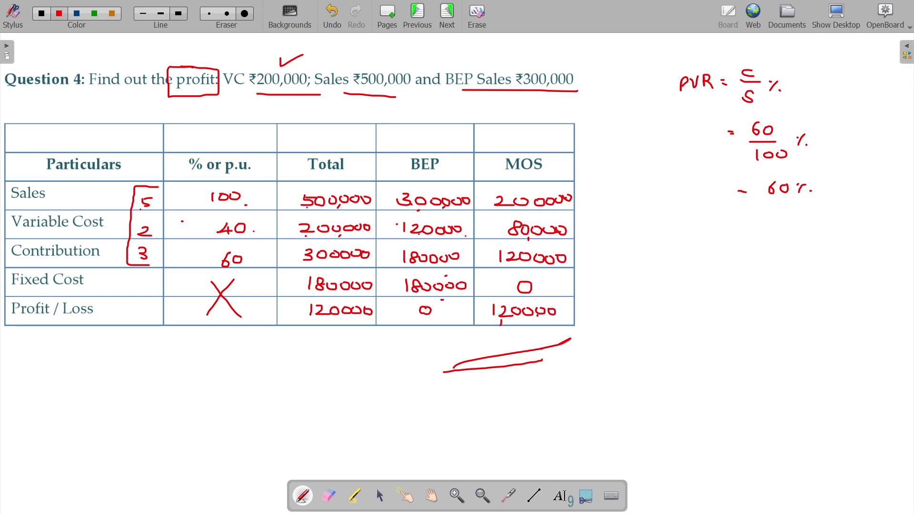